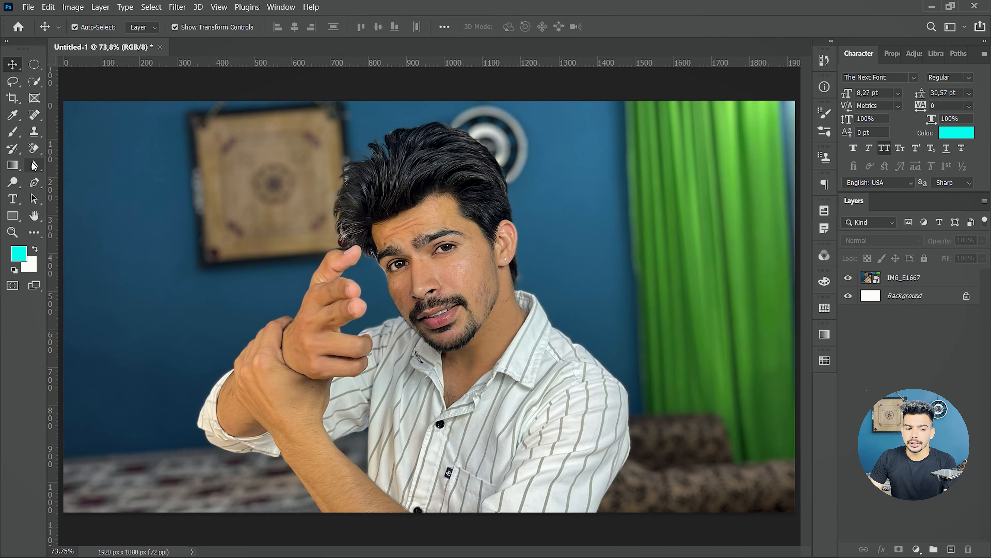
Activate the Blur tool with Sample All Layers enabled and add an empty layer above IMG_E1667
click(34, 165)
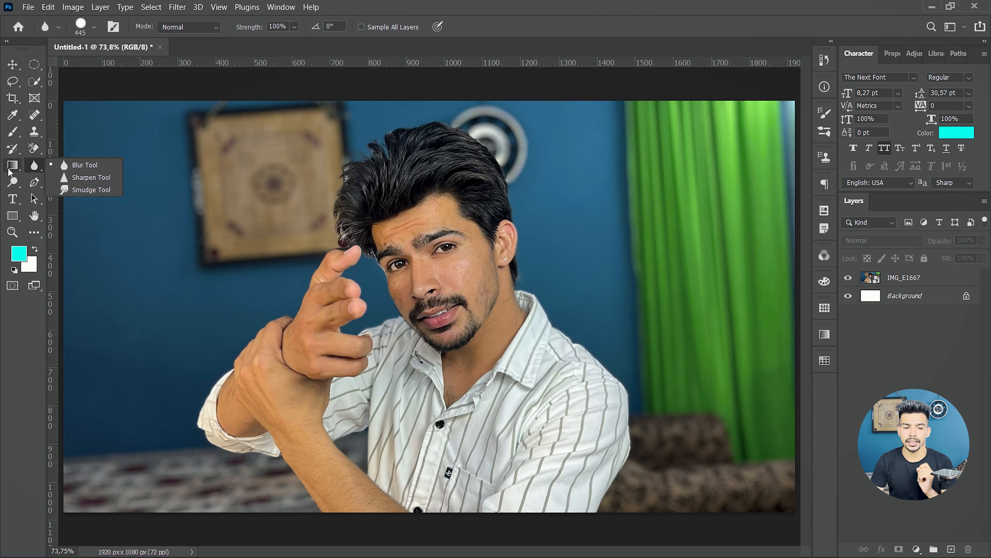
click(78, 165)
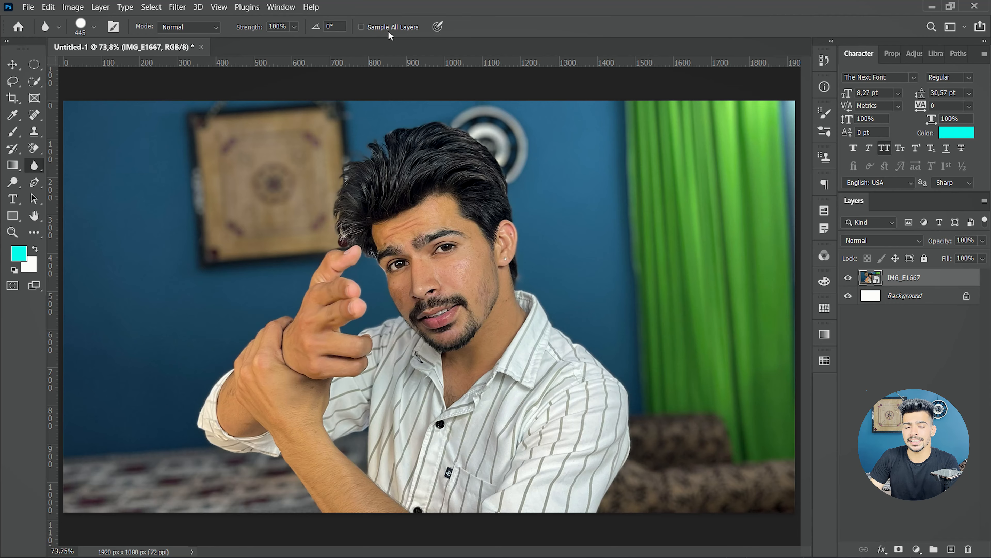
click(362, 27)
click(952, 550)
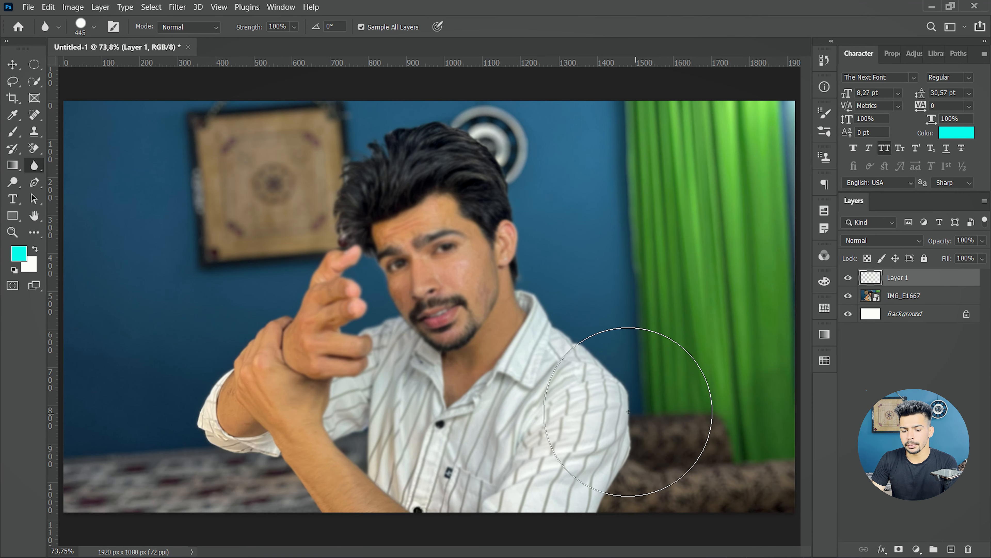
Blur the man in the portrait on Layer 1 at 100% strength and compare by hiding and showing the layer
mouse_move(296, 274)
mouse_down()
mouse_move(363, 371)
mouse_move(308, 293)
mouse_up()
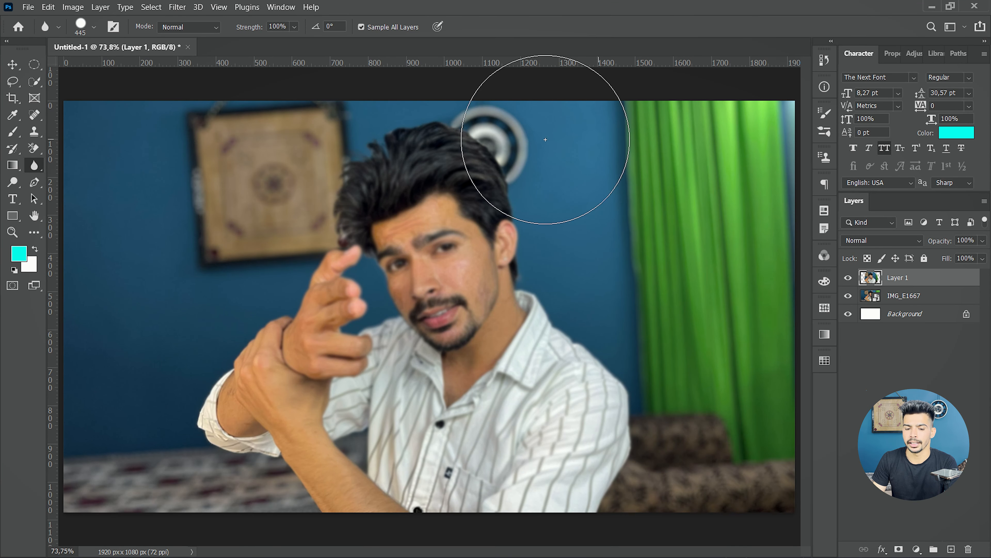
click(848, 278)
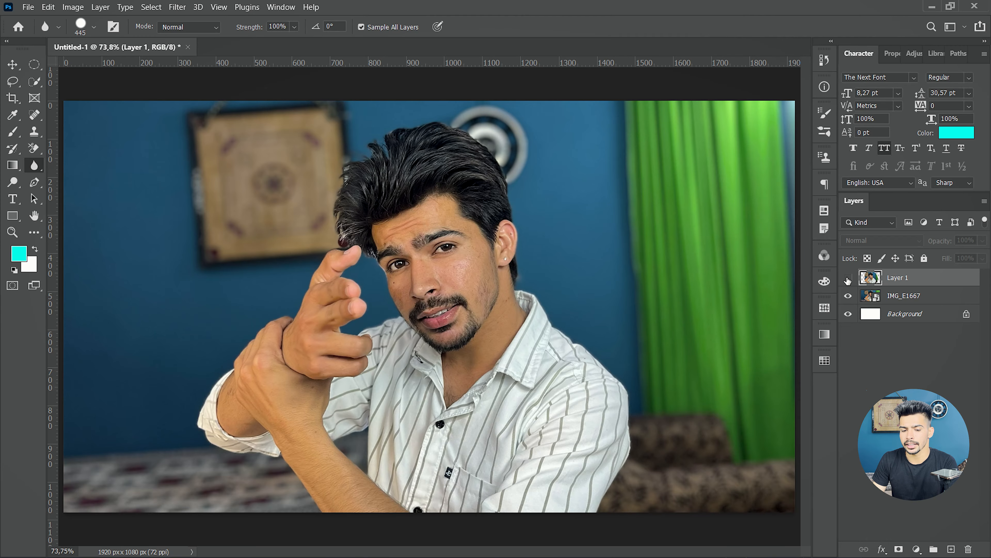
click(848, 278)
click(848, 278)
click(848, 278)
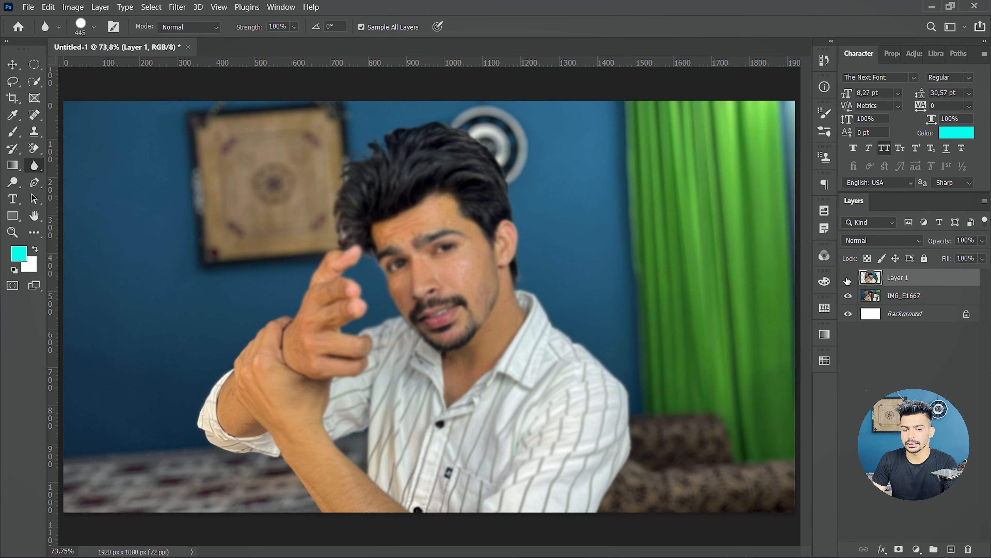
click(848, 278)
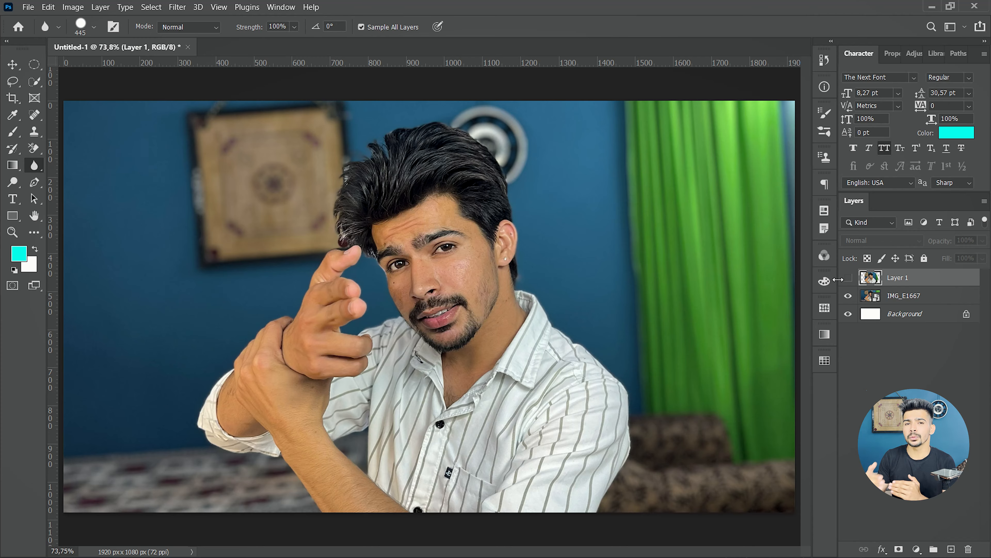
Set the blur strength to 26% and replace the blurred Layer 1 with a new empty layer
key(2)
key(6)
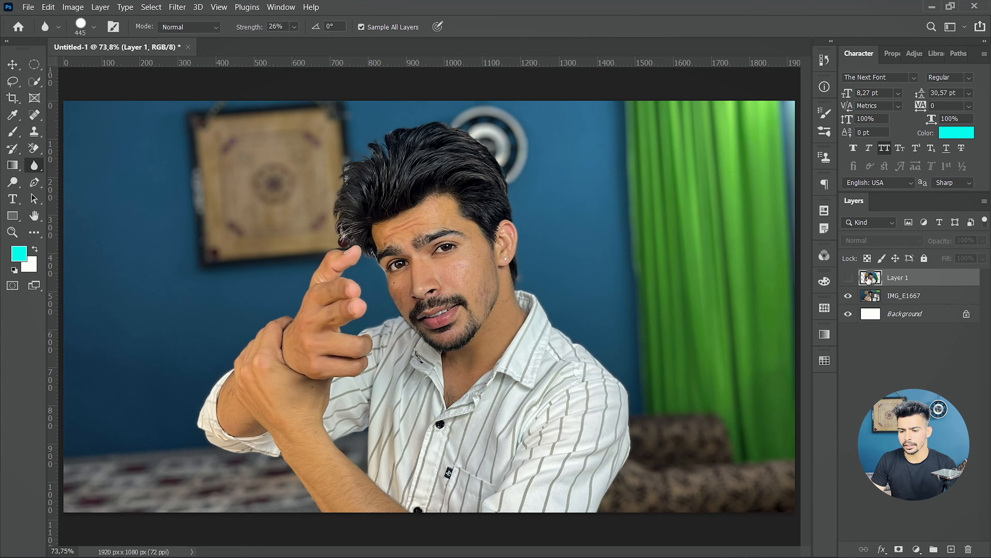
click(849, 277)
click(849, 278)
click(969, 549)
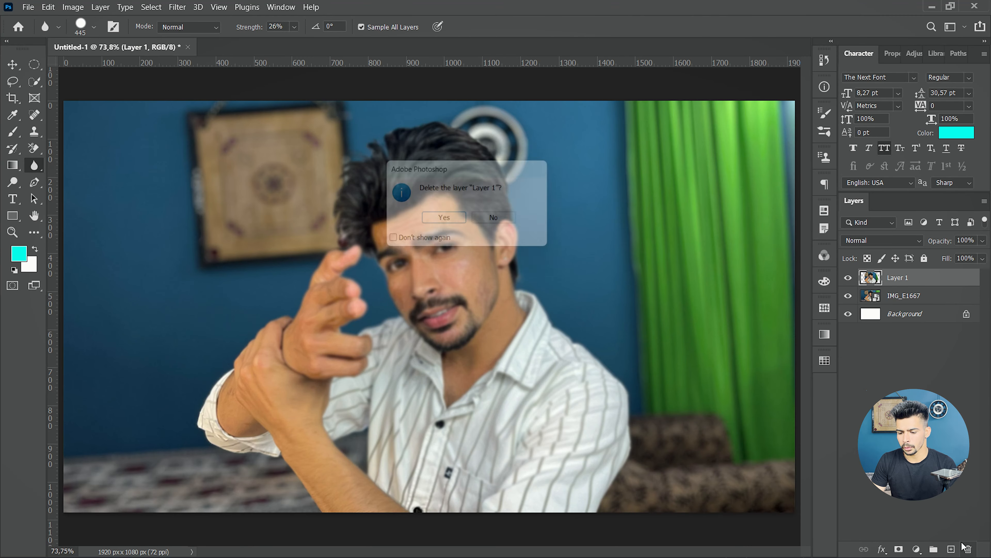
click(445, 221)
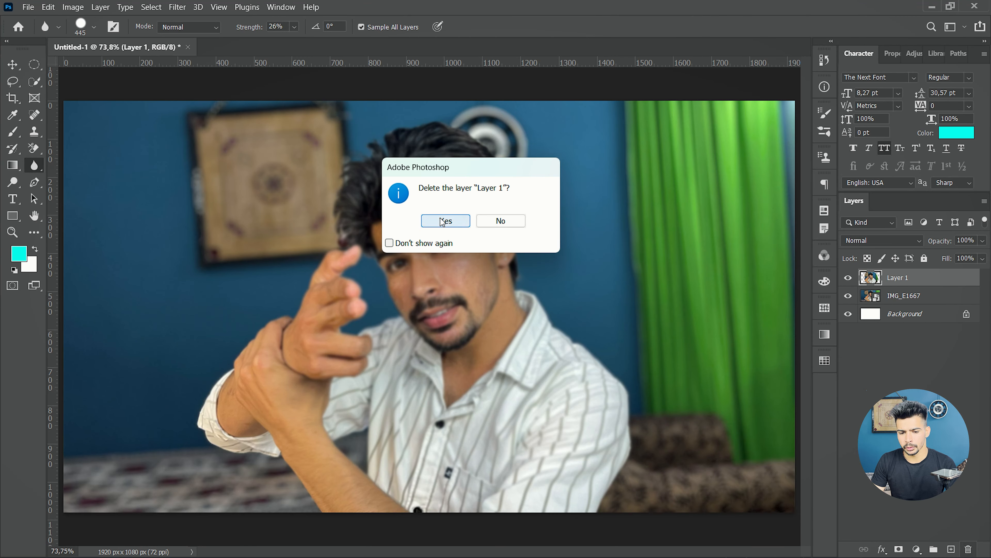
click(951, 549)
Try blurring the man's face and shirt on the new layer at 26% strength and undo the blur
key(ctrl+alt+shift+e)
key(ctrl+comma)
key(0)
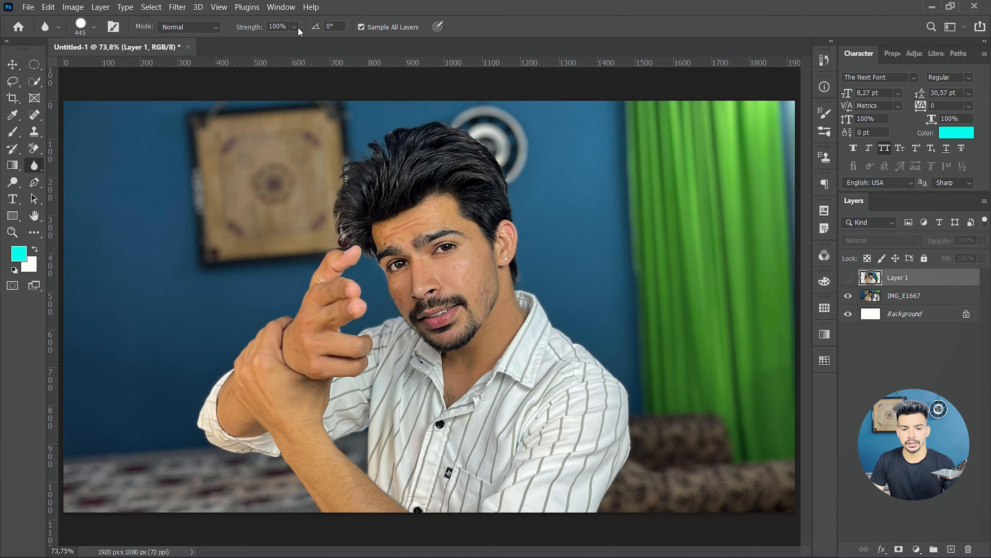
drag(248, 31, 201, 35)
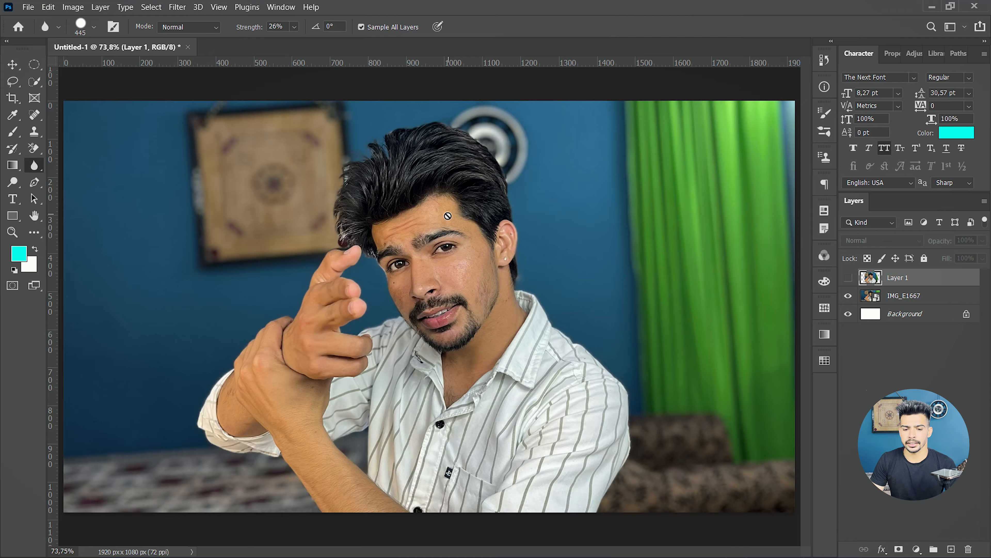
key(ctrl+z)
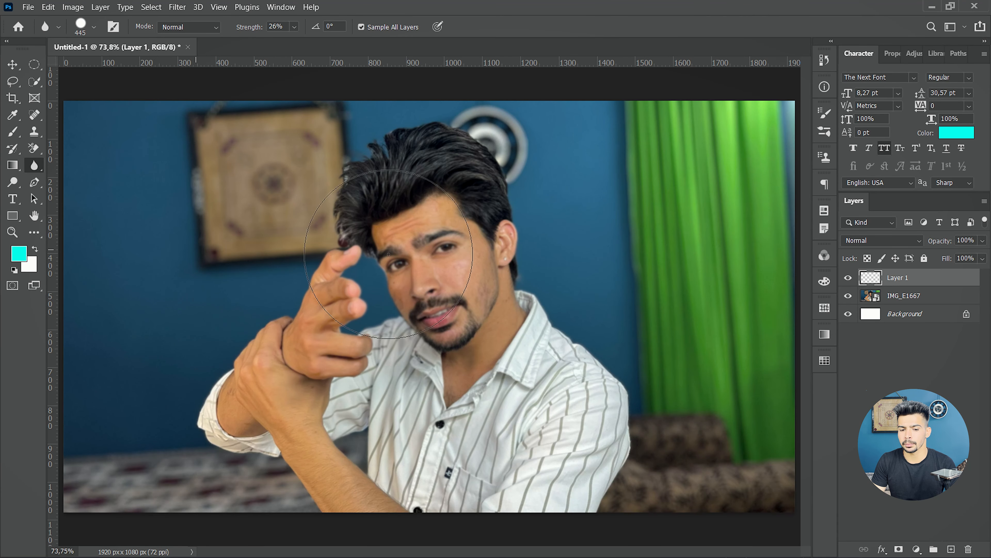
drag(444, 425, 459, 391)
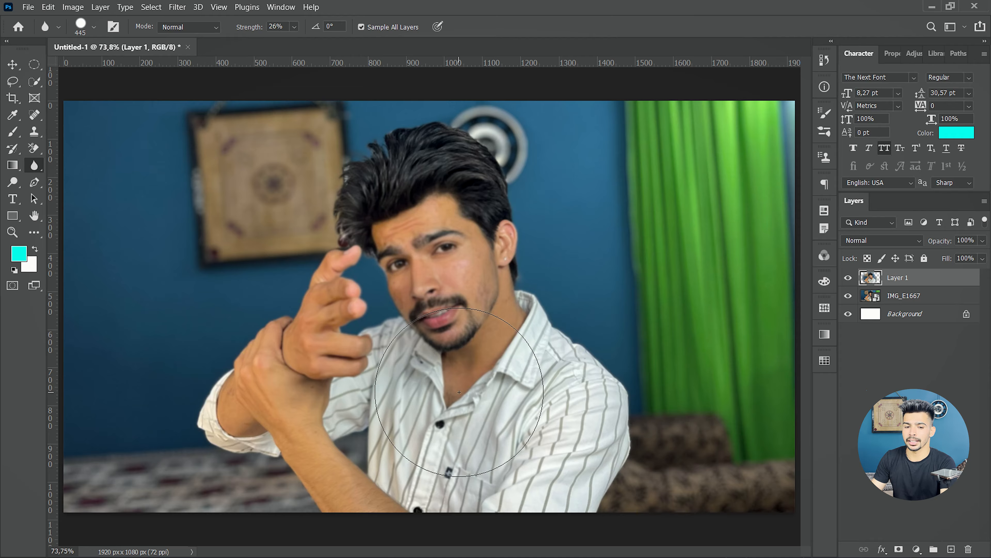
key(ctrl+z)
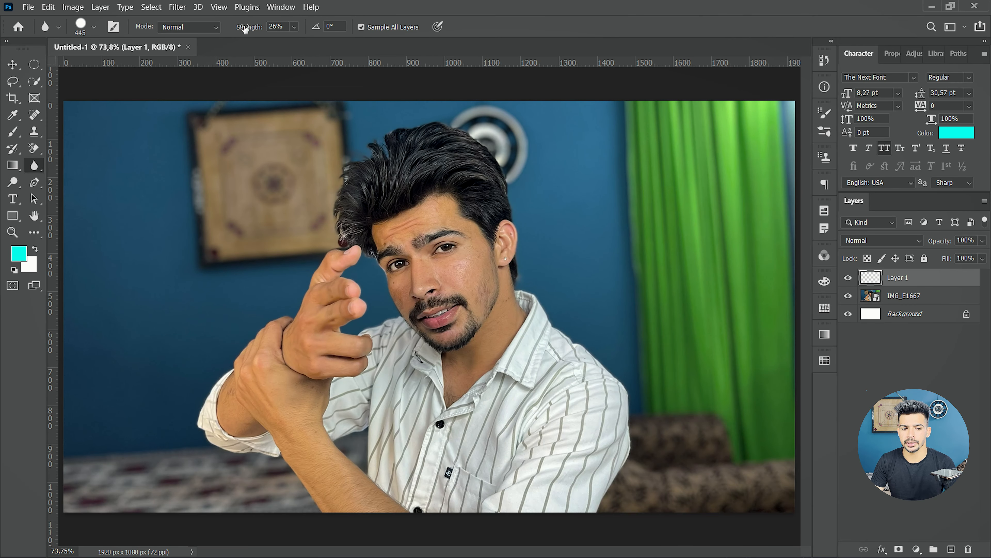
Raise the blur strength to 100%, try blurring the hair, face and hand, and undo the blur
drag(245, 28, 273, 28)
mouse_move(476, 178)
mouse_down()
mouse_move(452, 222)
mouse_move(460, 256)
mouse_move(451, 168)
mouse_move(473, 192)
mouse_move(417, 273)
mouse_move(483, 342)
mouse_move(515, 396)
mouse_move(502, 518)
mouse_move(365, 353)
mouse_move(522, 196)
mouse_move(378, 305)
mouse_move(403, 263)
mouse_up()
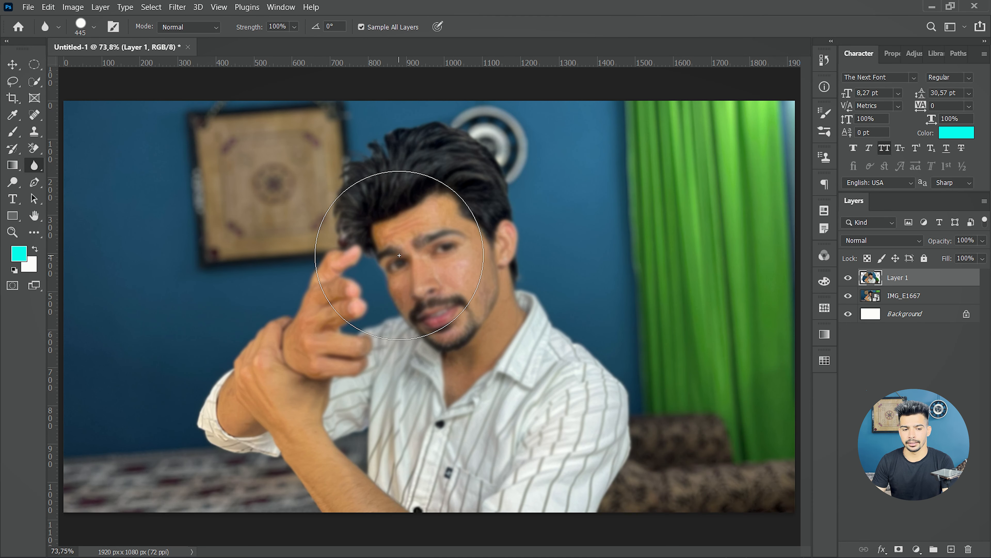
key(ctrl+z)
Switch to the Sharpen tool with 23% strength and Protect Detail turned off
right_click(31, 166)
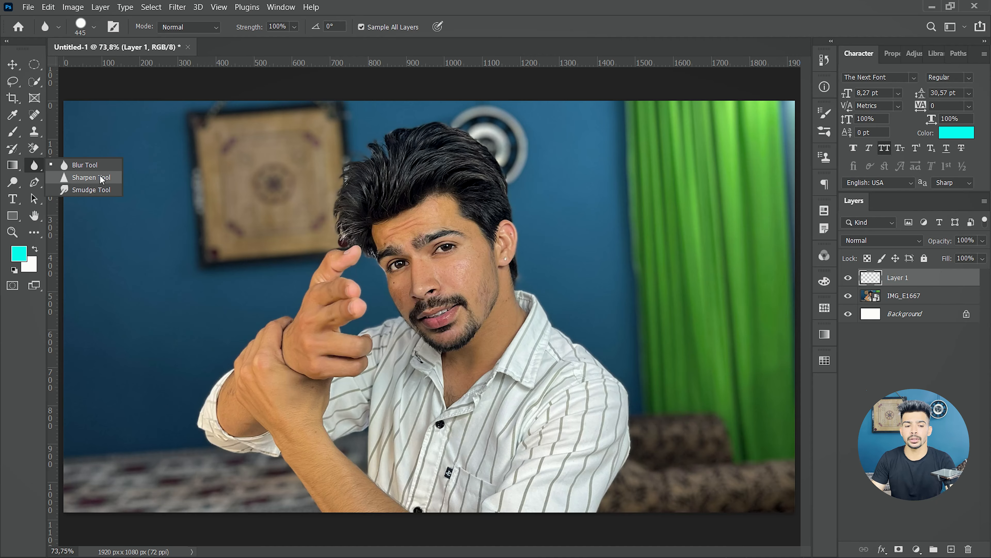
click(92, 177)
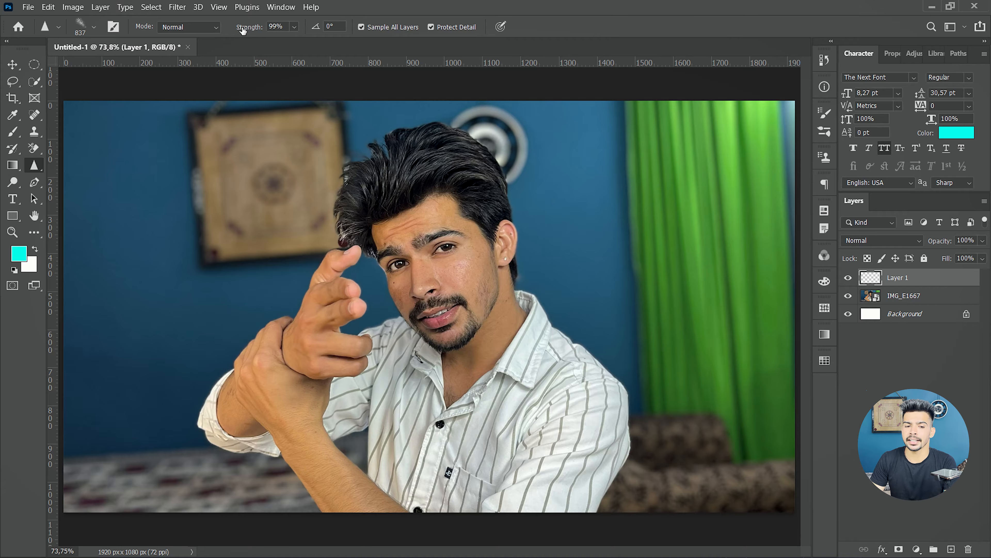
drag(248, 30, 267, 31)
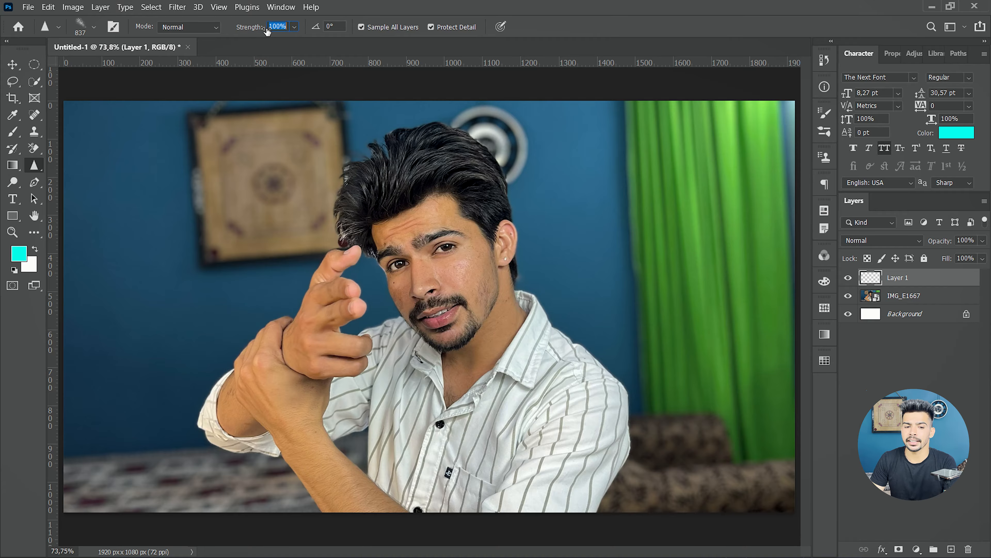
click(295, 28)
drag(307, 42, 227, 49)
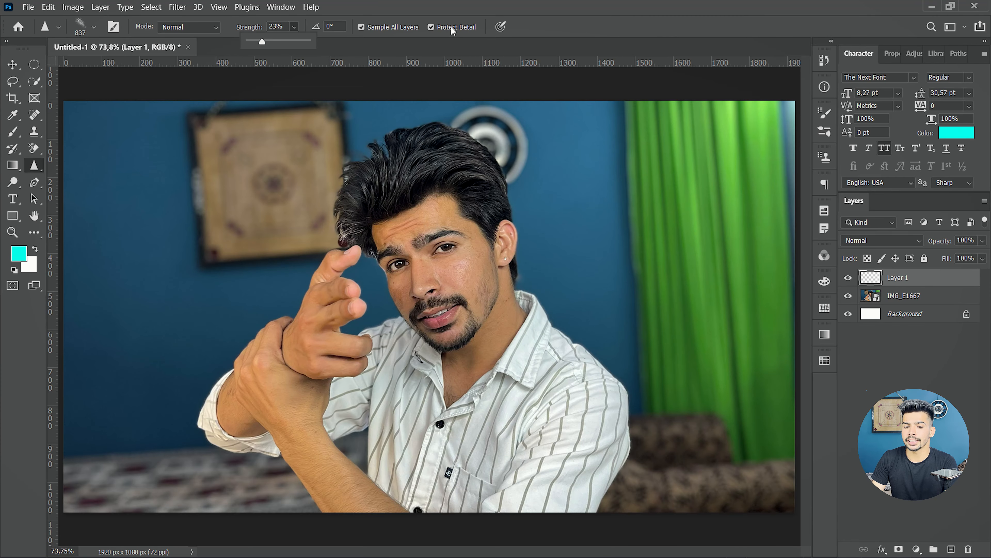
click(432, 26)
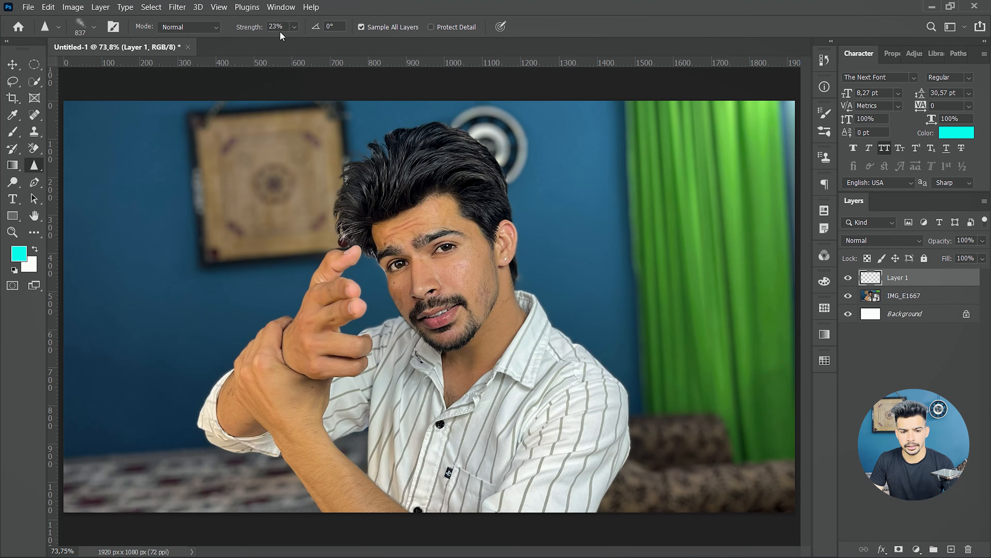
Try sharpening the man in the portrait on Layer 1 at 100% strength, inspect the face and undo the sharpening
click(294, 27)
drag(296, 41, 346, 42)
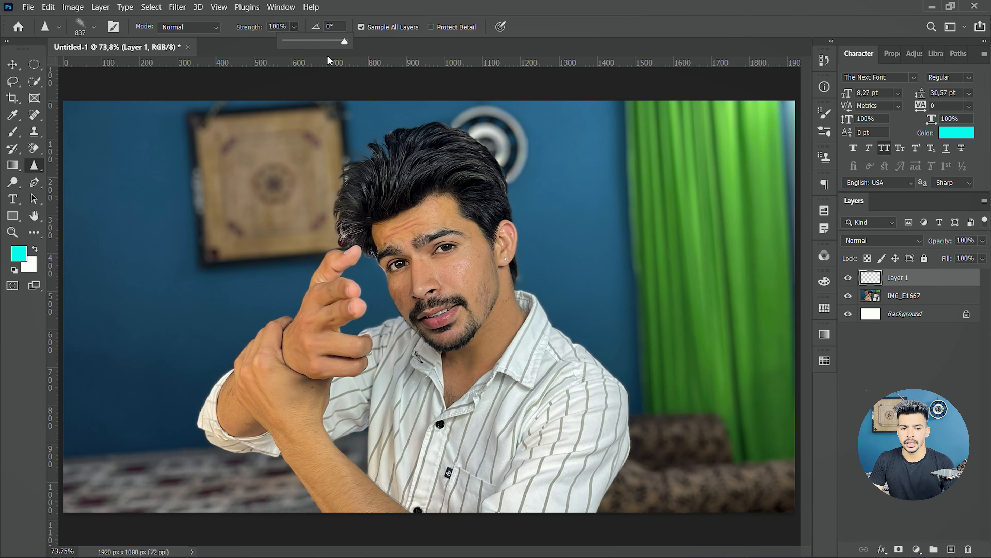
click(425, 75)
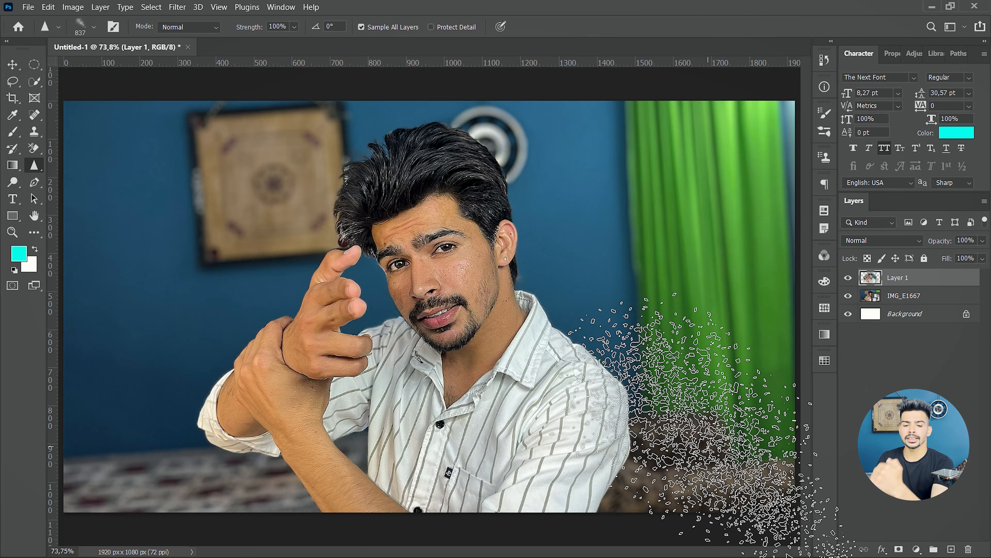
scroll(430, 274, up, 6)
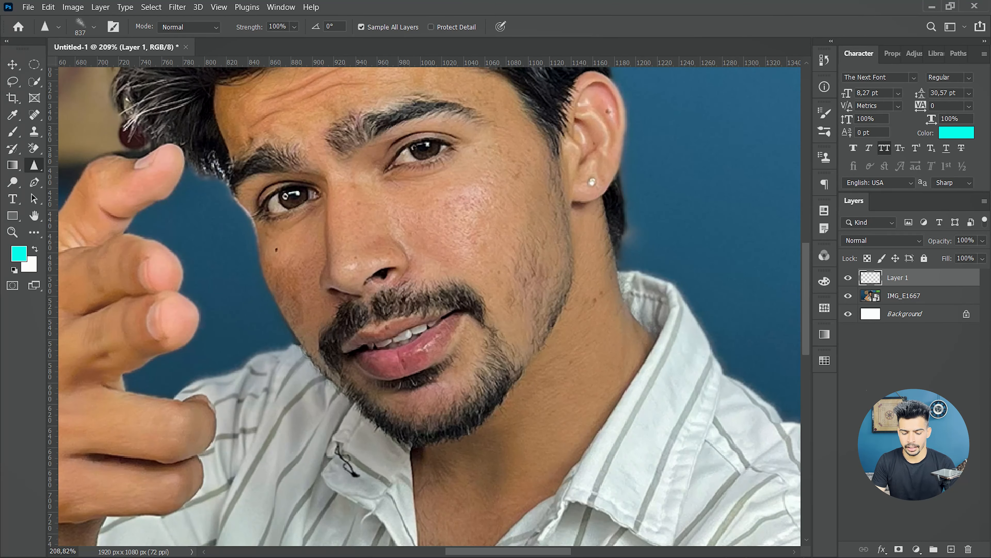
key(ctrl+0)
Switch to a soft round brush, sharpen the portrait on Layer 1 at 100% strength and inspect the face up close
click(94, 27)
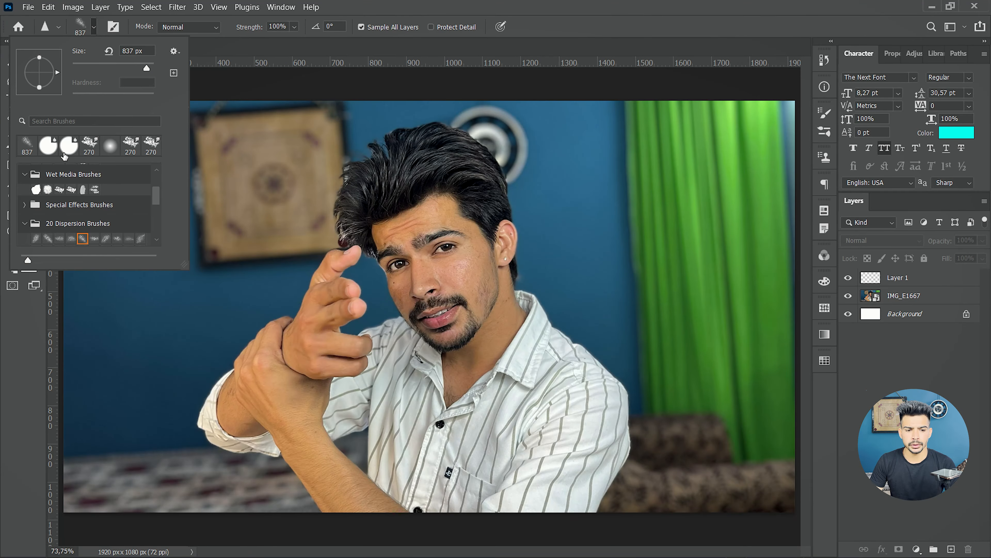
click(108, 146)
click(274, 31)
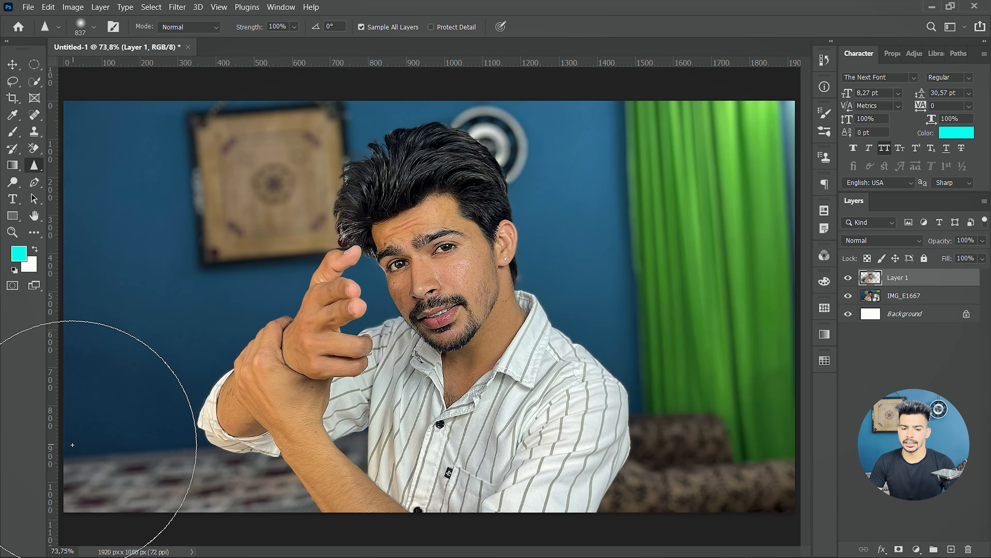
scroll(460, 379, up, 5)
scroll(460, 379, up, 4)
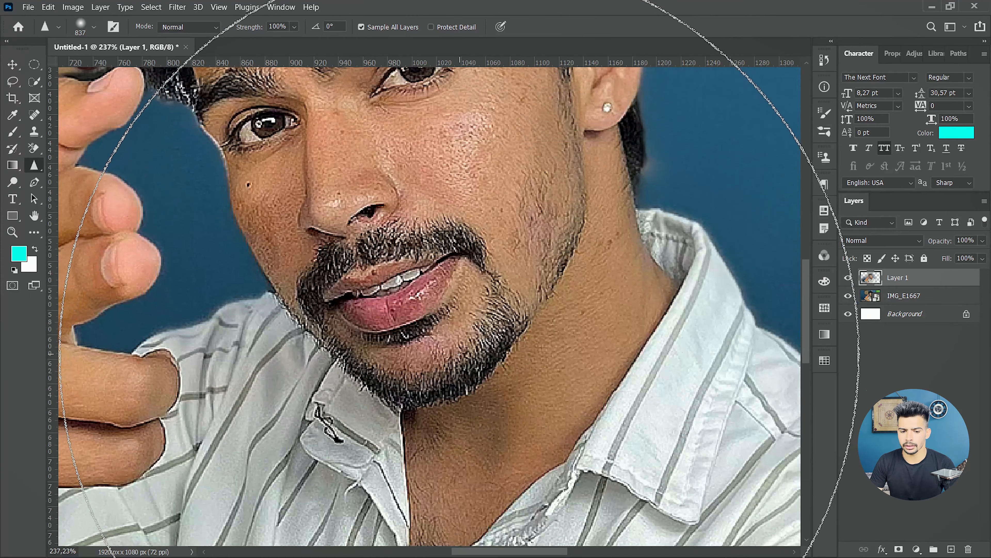
scroll(456, 365, down, 2)
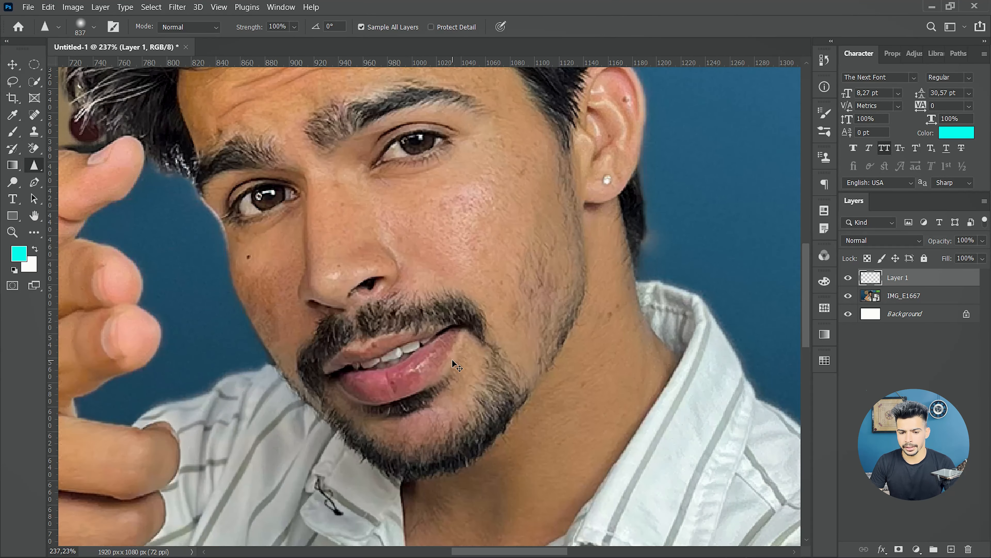
key(ctrl+0)
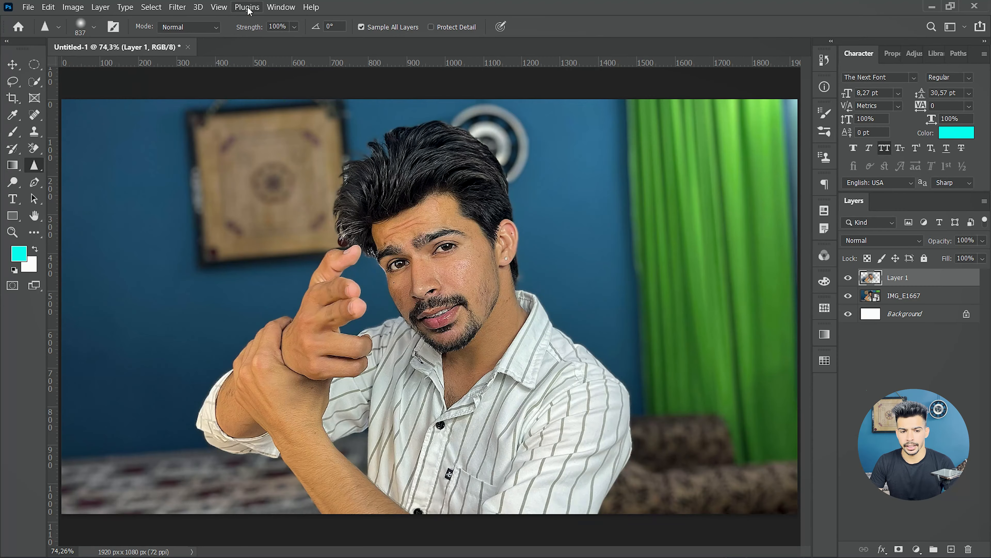
Lower the sharpen strength to 29% and sharpen the man's hair and face on Layer 1
drag(253, 31, 210, 36)
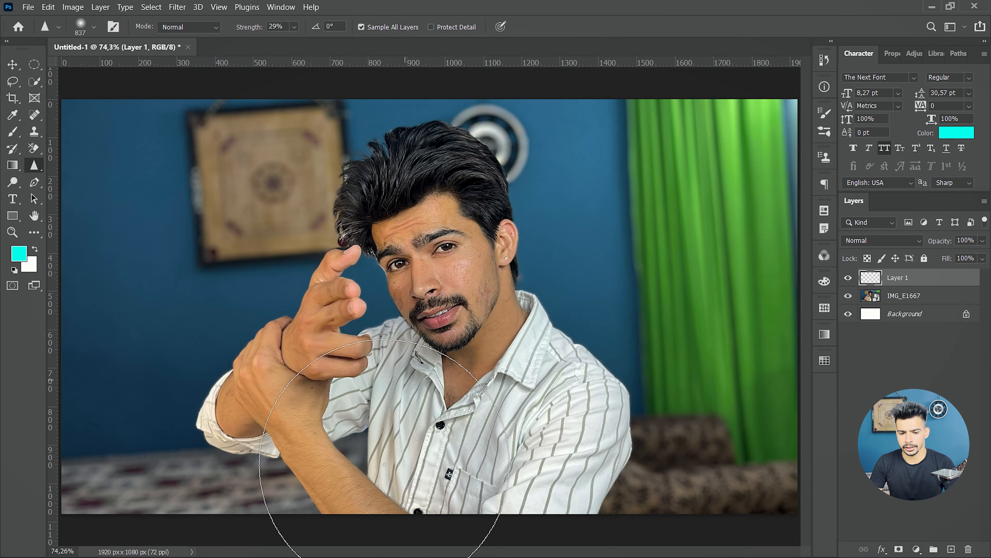
scroll(675, 289, up, 3)
drag(497, 306, 732, 404)
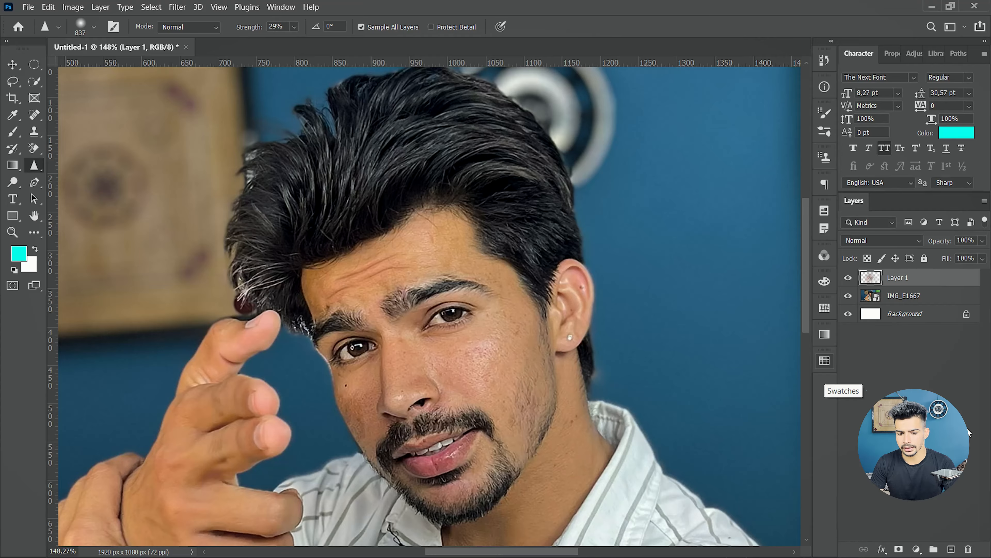
Turn on Protect Detail and sharpen the man's hair, face and shirt on Layer 1 at 29% strength
click(431, 27)
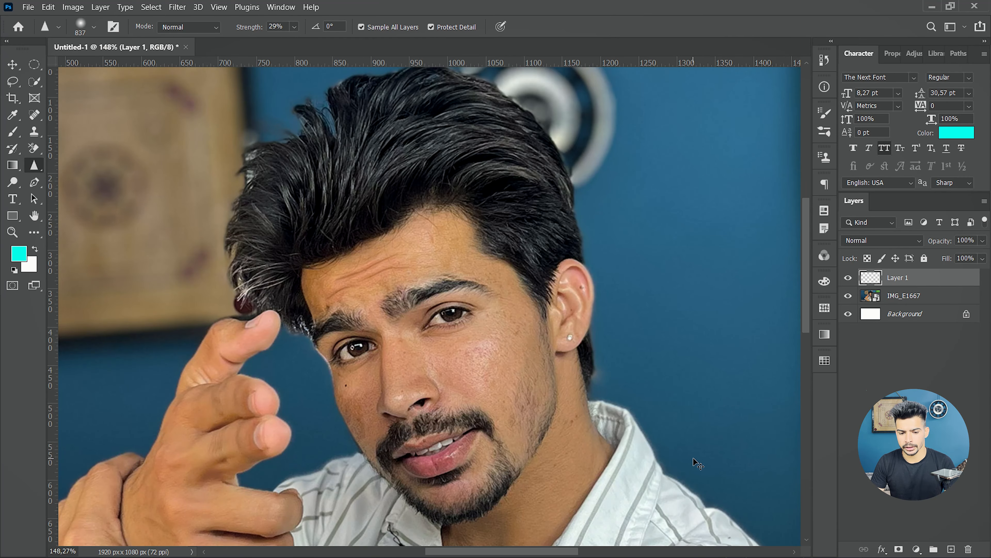
scroll(480, 332, down, 3)
scroll(453, 393, up, 3)
scroll(453, 392, down, 3)
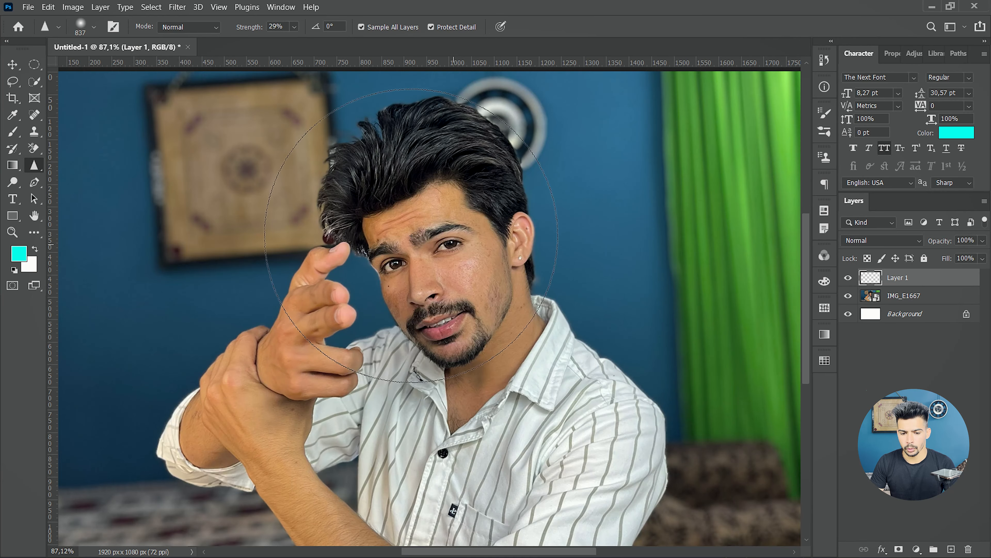
mouse_move(444, 177)
mouse_down()
mouse_move(461, 391)
mouse_move(527, 410)
mouse_up()
scroll(434, 311, up, 5)
drag(434, 312, 542, 449)
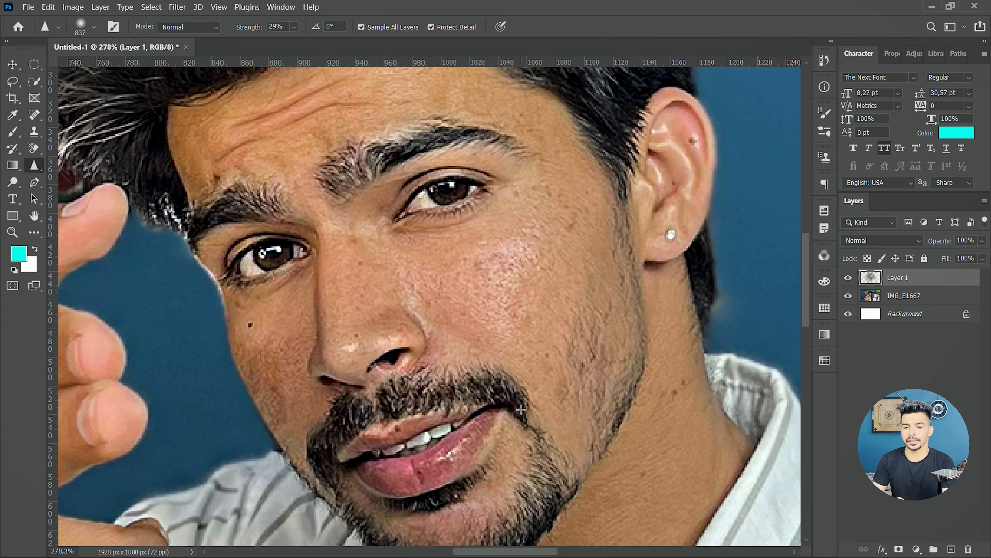
Switch to the Smudge tool and set its brush size to 104 px, keeping Sample All Layers on at 90% strength
right_click(39, 167)
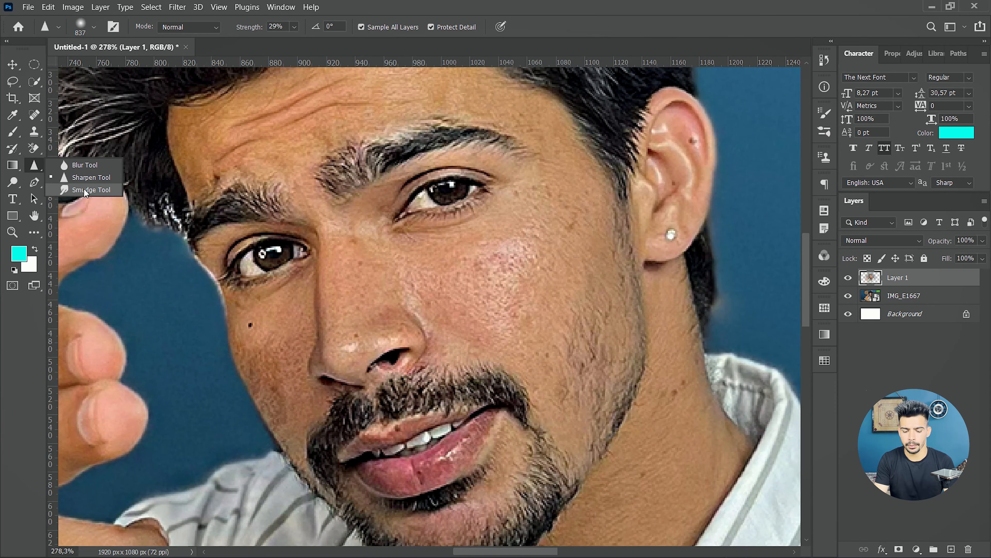
key(ctrl+0)
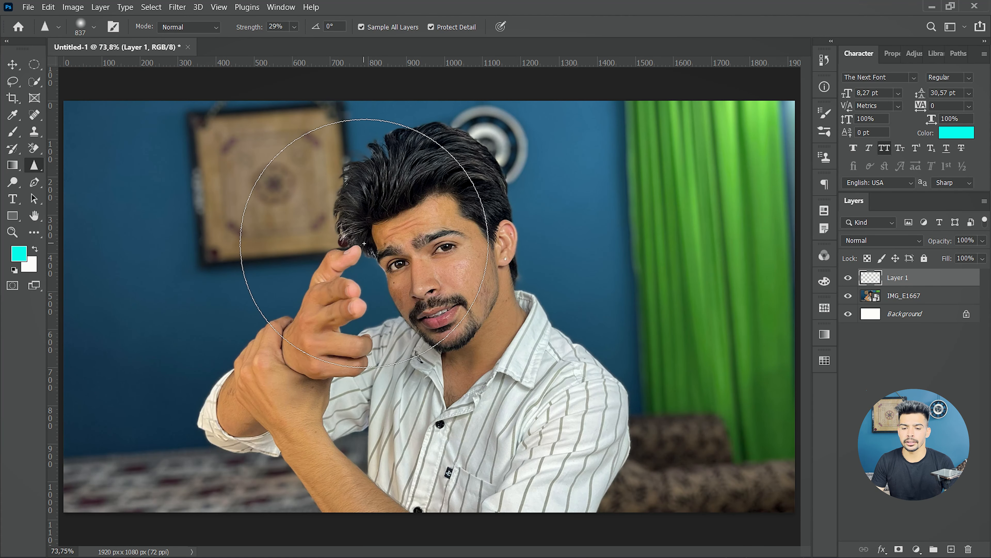
scroll(421, 283, up, 3)
right_click(35, 165)
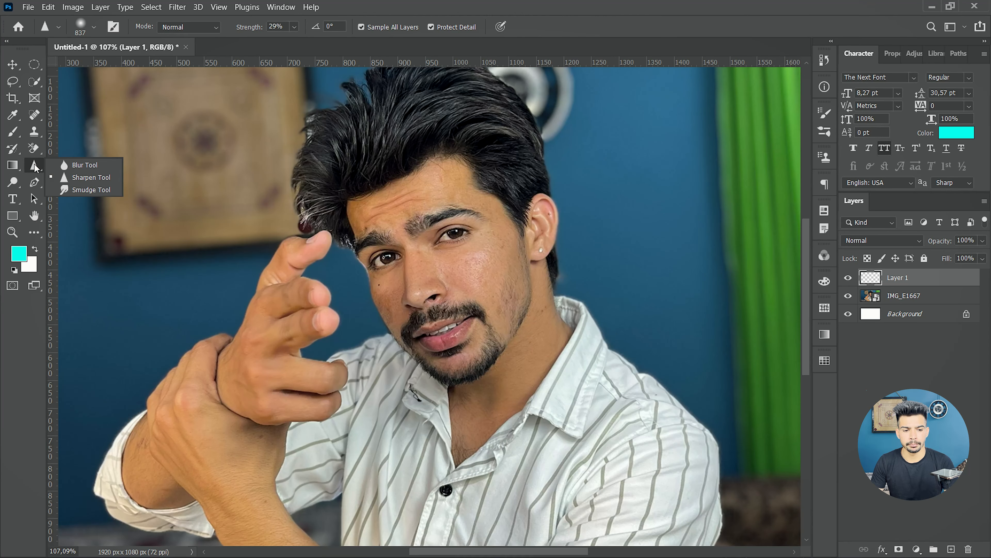
click(84, 190)
scroll(400, 251, up, 5)
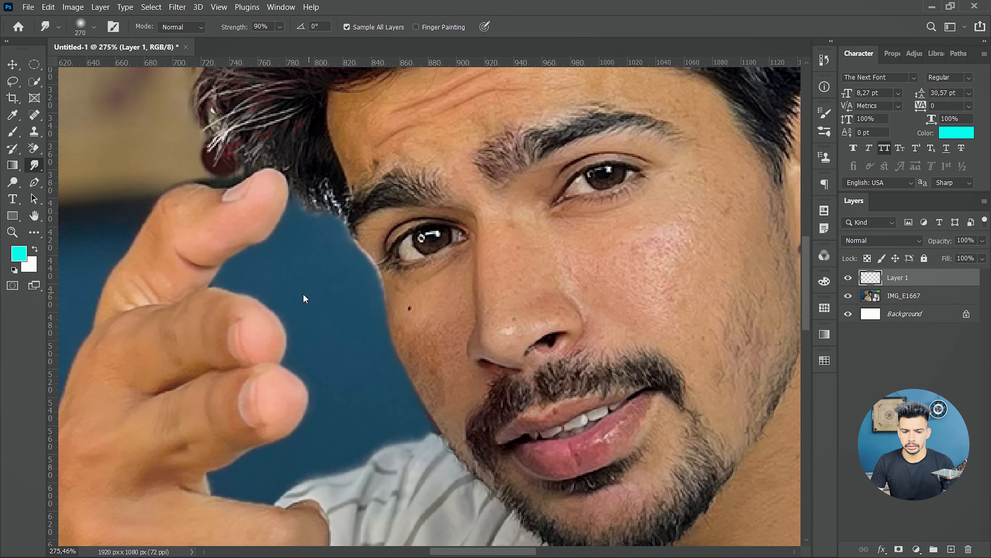
drag(305, 299, 158, 324)
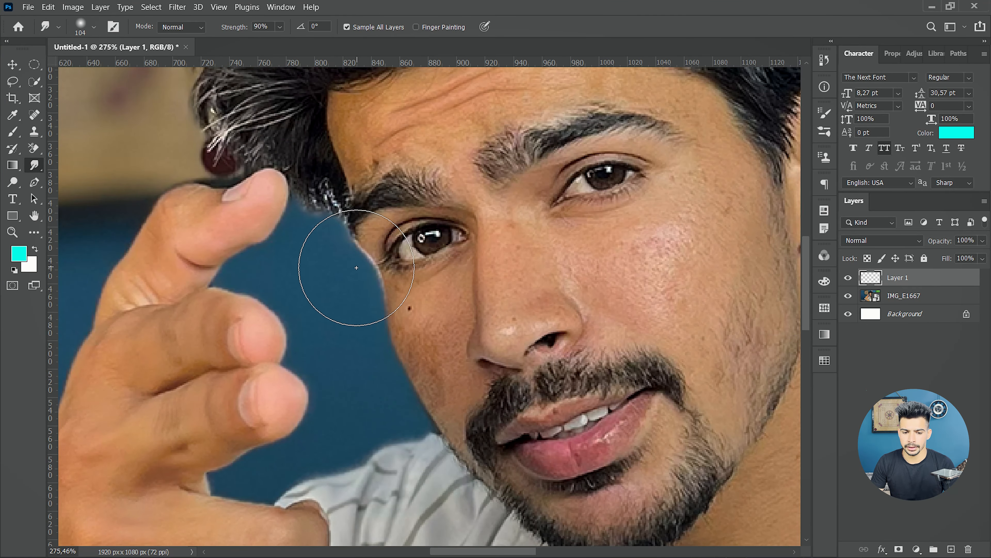
Try smudging the man's eye, cheek and fingertips on Layer 1 at 90% strength and undo the smudging
mouse_move(347, 266)
mouse_down()
mouse_move(384, 349)
mouse_move(384, 419)
mouse_move(461, 454)
mouse_up()
scroll(461, 454, down, 2)
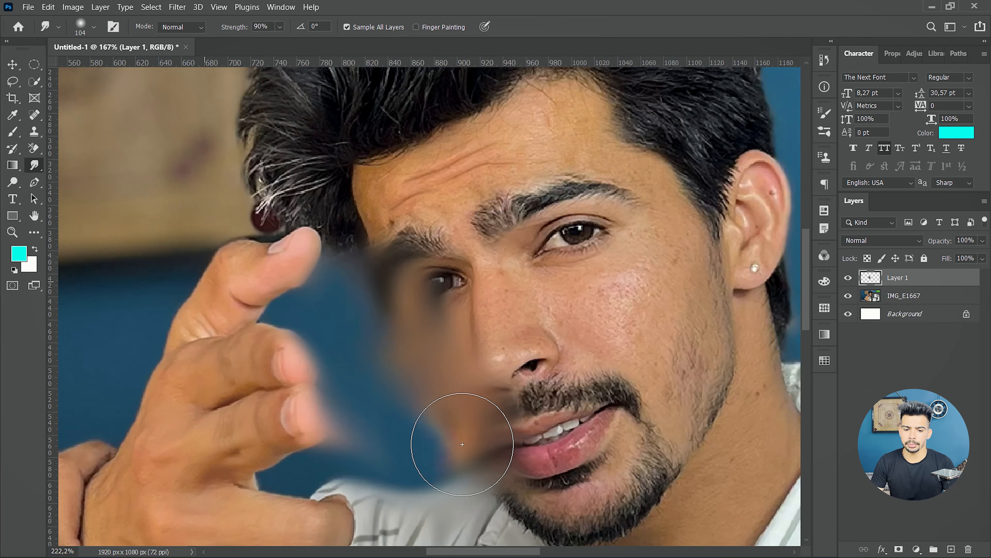
key(ctrl+z)
scroll(412, 346, down, 3)
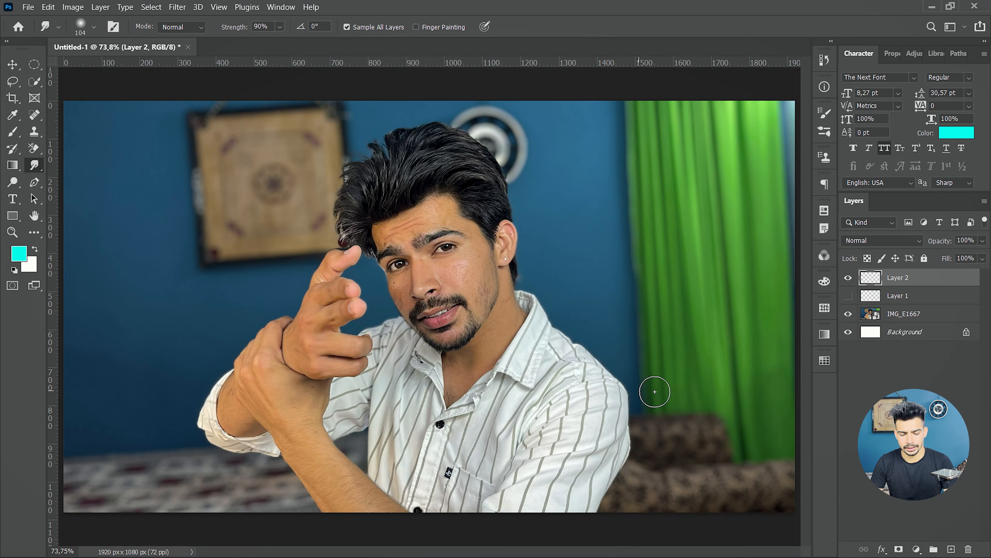
Paint a broad cyan stroke across the man's face and a broad yellow stroke below it on Layer 2 with a 277 px brush
key(b)
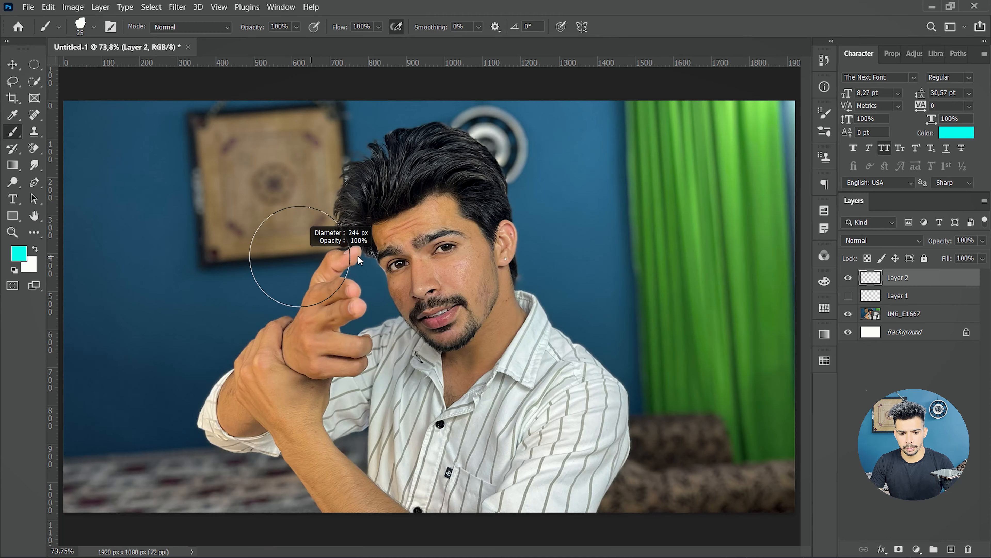
drag(277, 242, 535, 240)
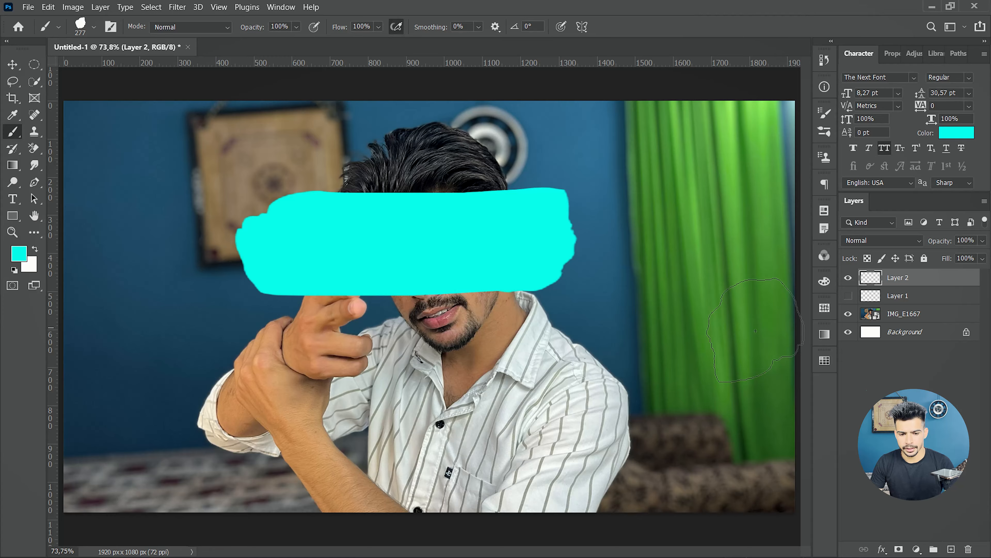
click(825, 335)
click(825, 360)
click(672, 397)
drag(258, 336, 584, 332)
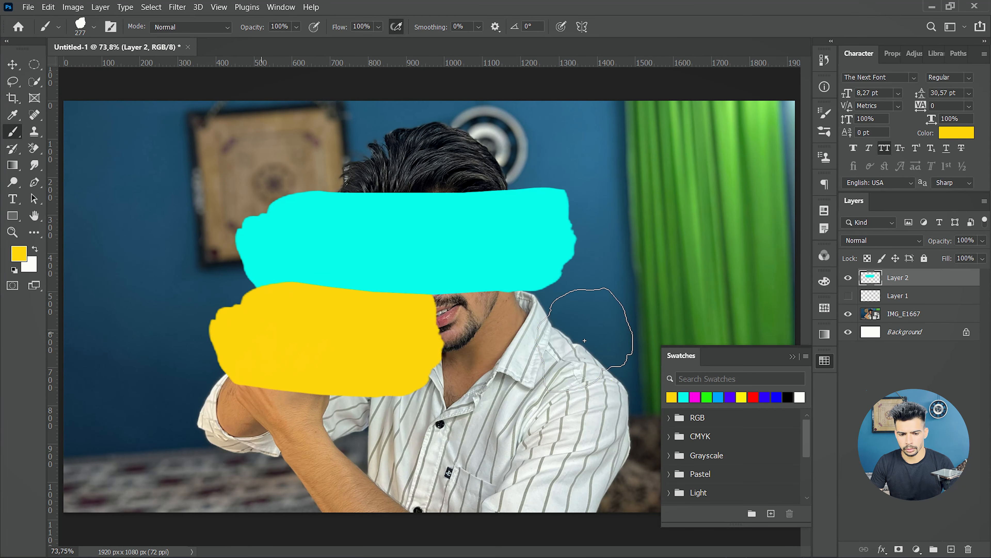
mouse_move(410, 321)
mouse_down()
mouse_move(742, 312)
mouse_move(288, 321)
mouse_move(242, 332)
mouse_up()
Smudge the cyan and yellow strokes into each other in swirls on Layer 2 at 90% strength
click(34, 165)
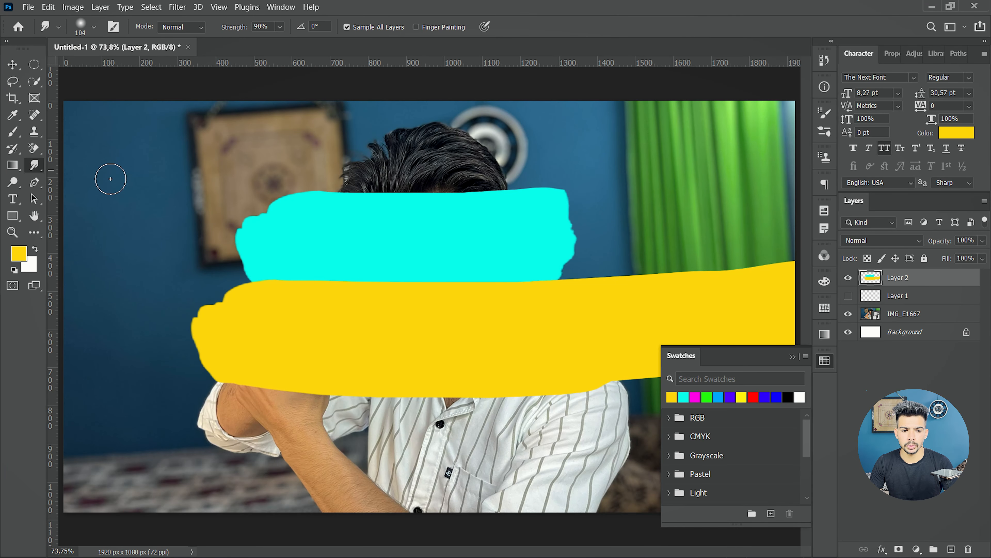
scroll(314, 324, up, 3)
mouse_move(234, 279)
mouse_down()
mouse_move(302, 275)
mouse_move(369, 299)
mouse_move(534, 292)
mouse_move(594, 275)
mouse_move(640, 291)
mouse_move(683, 268)
mouse_move(692, 289)
mouse_move(661, 308)
mouse_move(634, 294)
mouse_move(580, 303)
mouse_move(496, 271)
mouse_move(426, 284)
mouse_move(392, 316)
mouse_move(283, 268)
mouse_move(245, 279)
mouse_move(576, 299)
mouse_move(536, 337)
mouse_move(363, 315)
mouse_move(368, 205)
mouse_move(304, 327)
mouse_move(320, 265)
mouse_move(472, 268)
mouse_move(656, 206)
mouse_up()
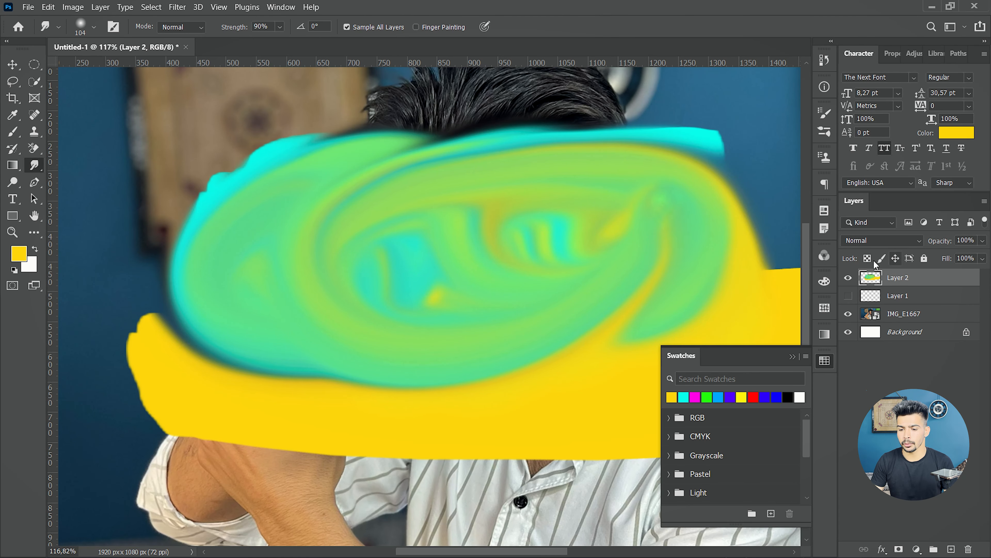
Add a new empty layer above the portrait and delete Layer 1 and Layer 2
click(848, 278)
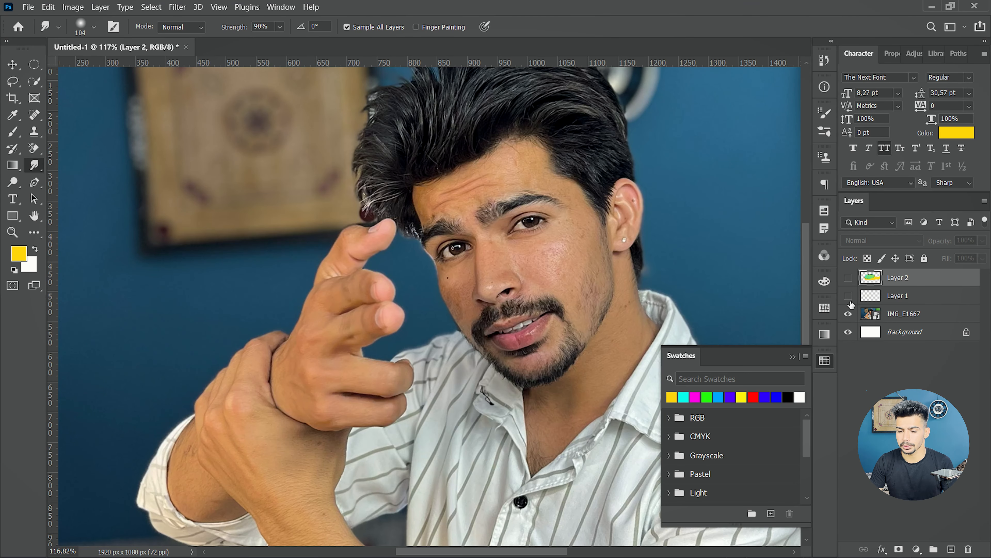
click(878, 310)
click(898, 295)
ctrl+click(951, 548)
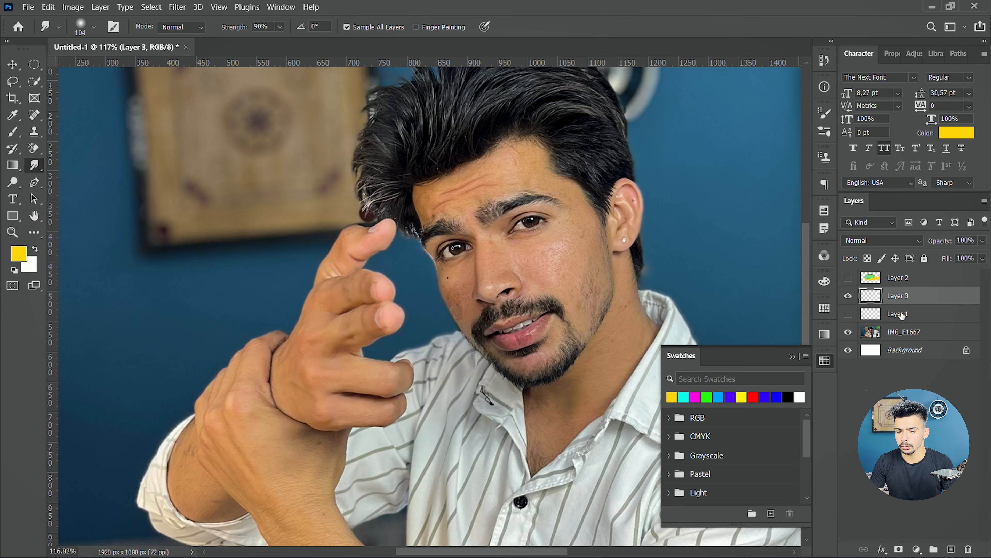
click(908, 277)
key(Delete)
key(Delete)
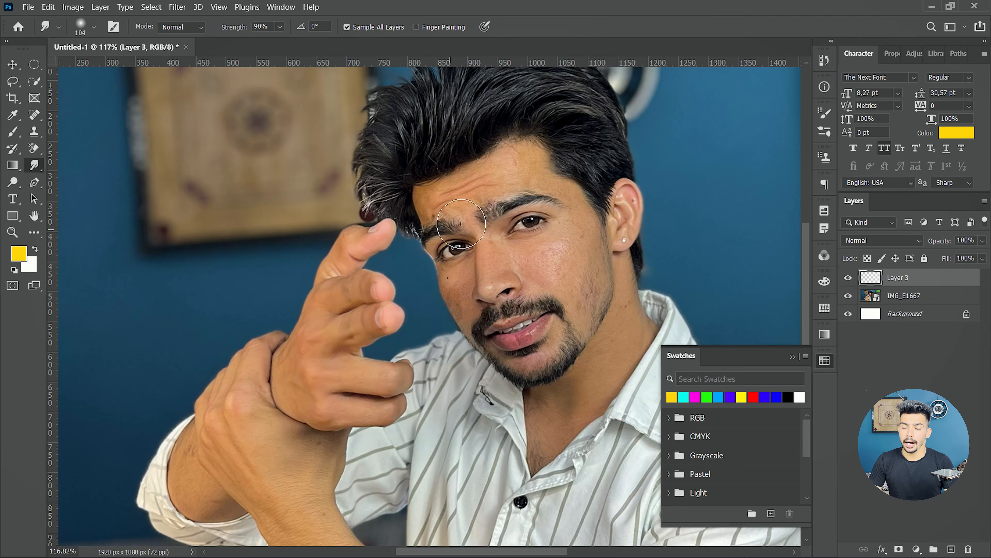
Smudge the man's fingertips, mouth and moustache on Layer 3 at 90% strength with a 47 px brush
scroll(421, 277, up, 6)
mouse_move(311, 305)
mouse_down()
mouse_move(321, 421)
mouse_move(312, 391)
mouse_up()
drag(306, 161, 339, 172)
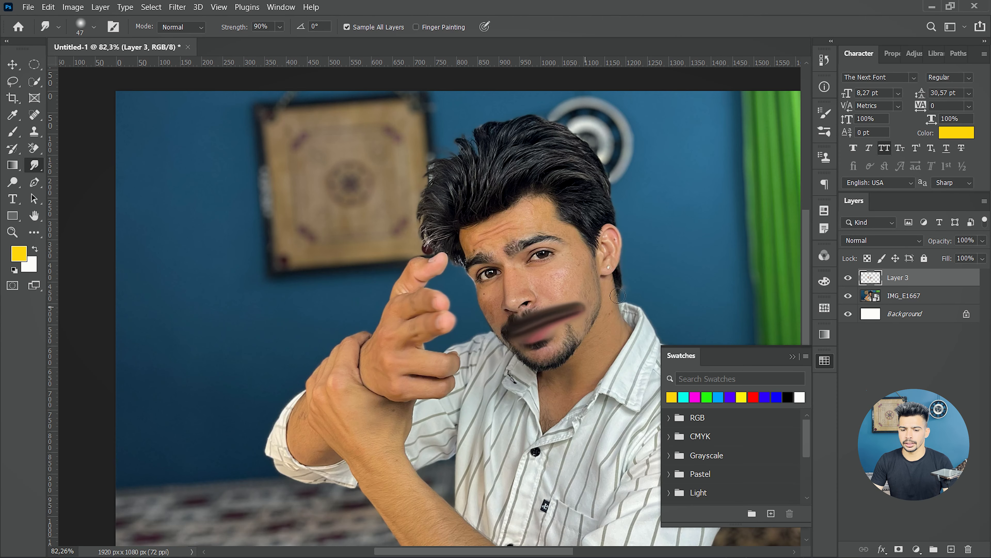
Try smudging the moustache and the eyes outward over the blue background on Layer 3 and undo the strokes
drag(580, 305, 680, 276)
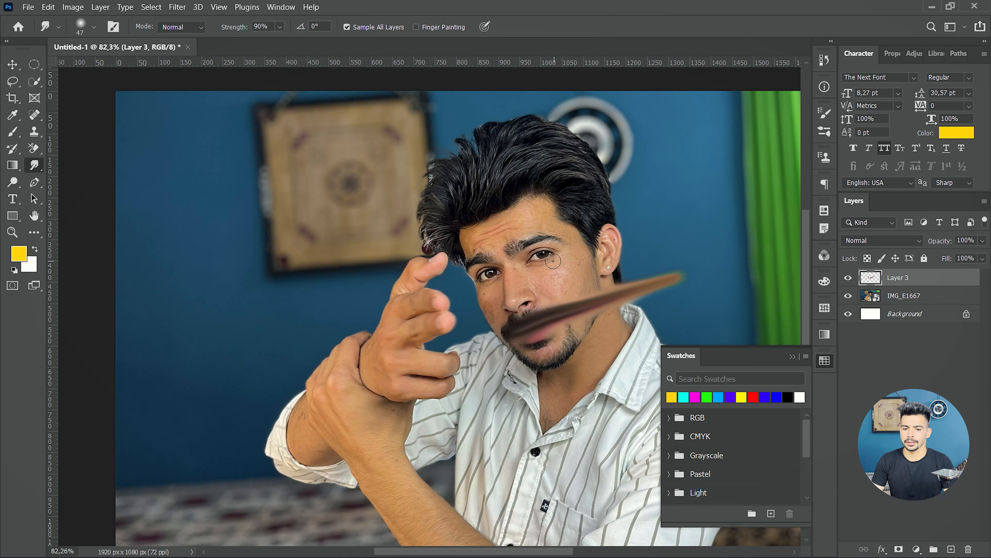
mouse_move(488, 264)
mouse_down()
mouse_move(534, 260)
mouse_move(798, 154)
mouse_up()
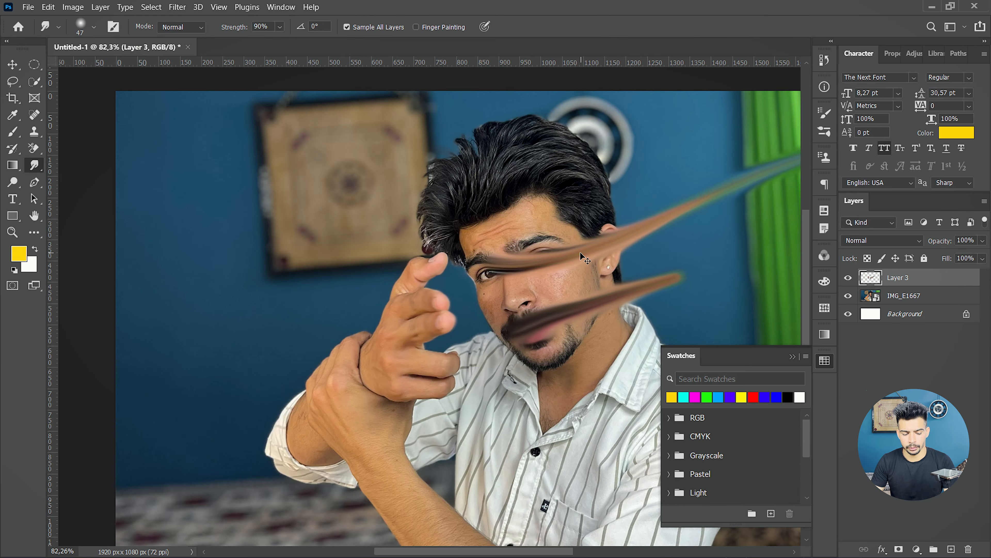
key(ctrl+z)
key(ctrl+z)
Smudge both of the man's eyes outward in long curved streaks to the green curtain on Layer 3 at 90% strength
scroll(621, 213, up, 5)
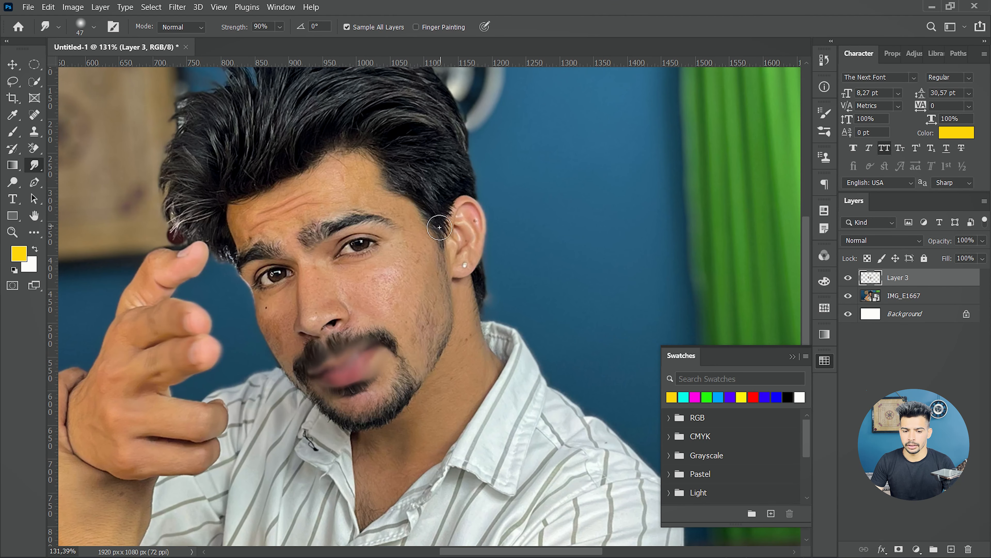
mouse_move(355, 244)
mouse_down()
mouse_move(692, 164)
mouse_move(699, 86)
mouse_up()
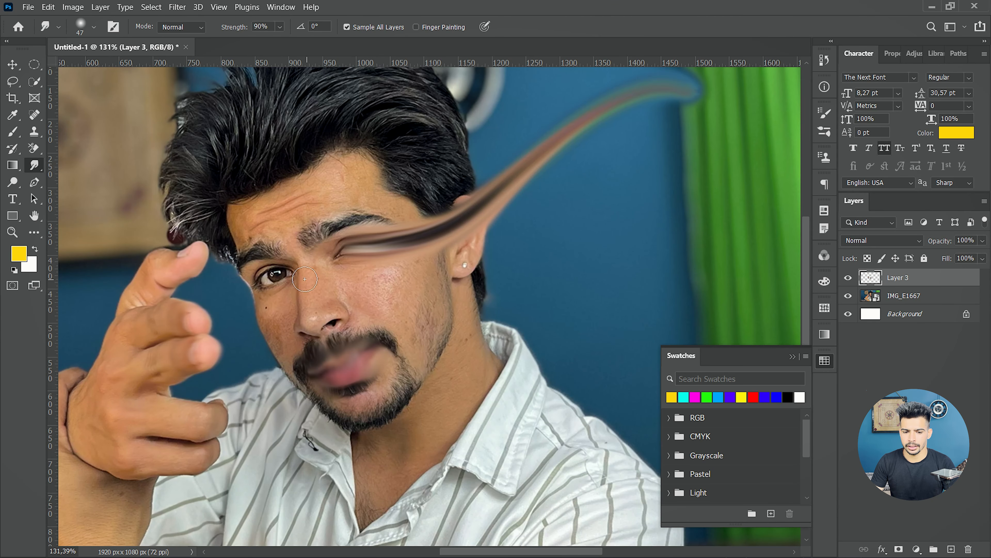
mouse_move(262, 273)
mouse_down()
mouse_move(608, 215)
mouse_move(692, 154)
mouse_up()
scroll(539, 355, down, 5)
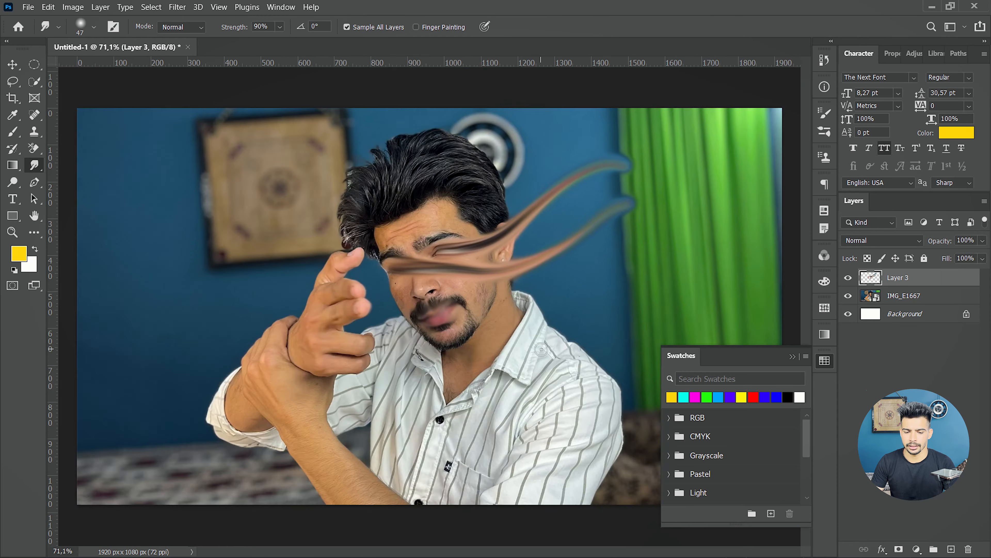
scroll(539, 354, up, 3)
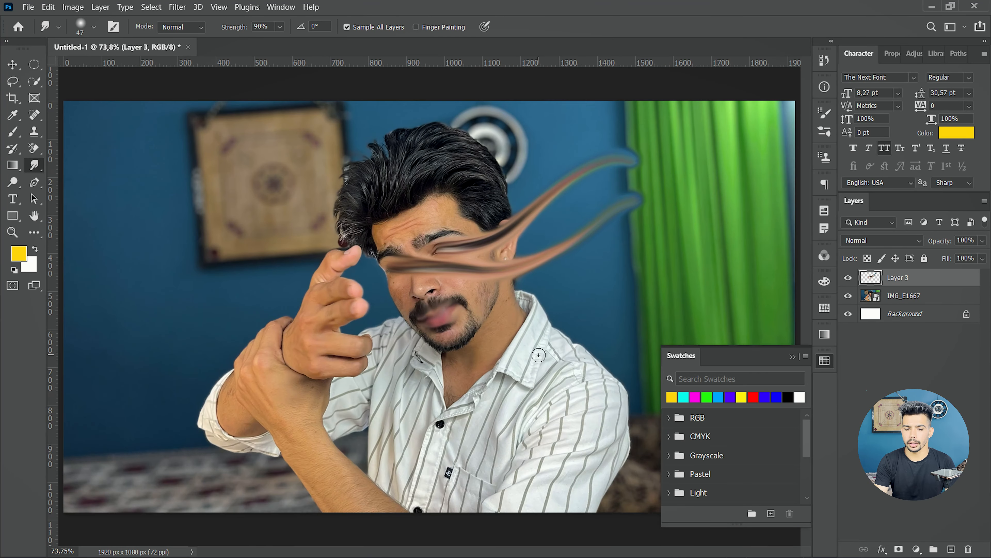